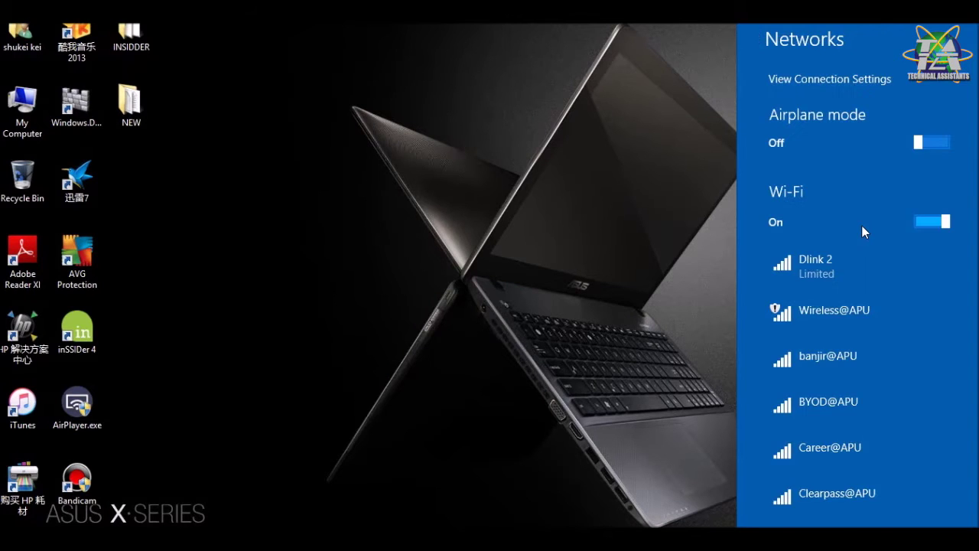
Close the Networks pane showing Dlink 2 as Limited to return to the desktop.
{"action": "left_click", "coordinate": [261, 288]}
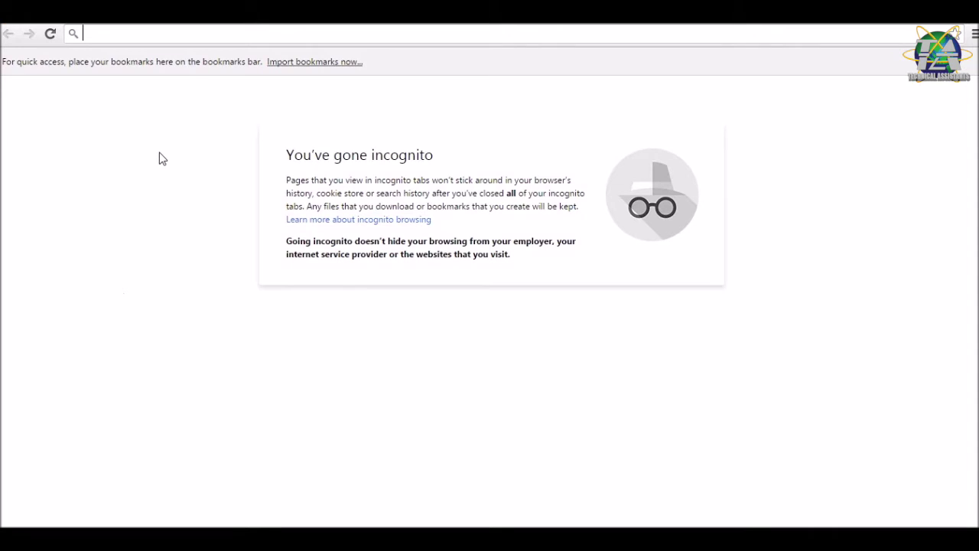
Open the router at 192.168.0.1 in Chrome and log in with the admin user name.
{"action": "type", "text": "192.168."}
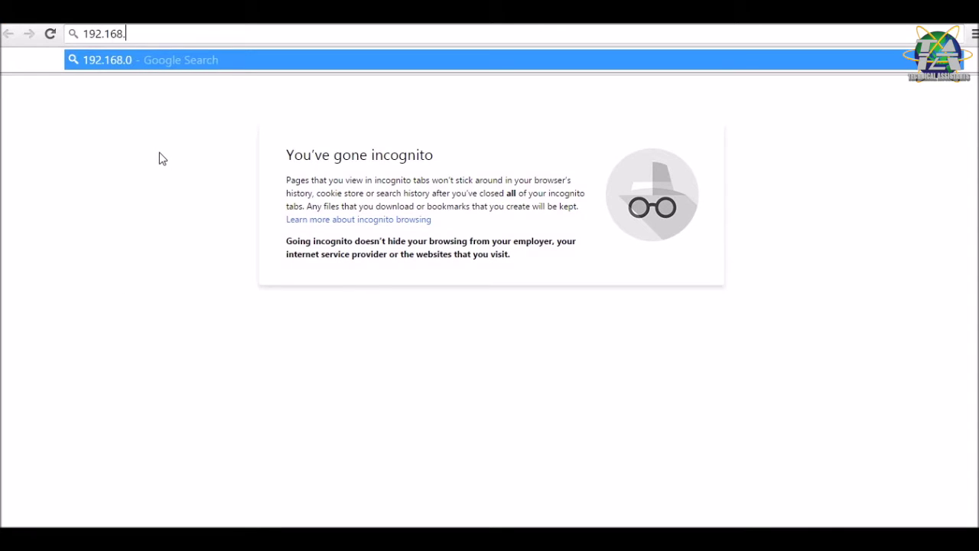
{"action": "type", "text": "0.1"}
{"action": "key", "text": "Return"}
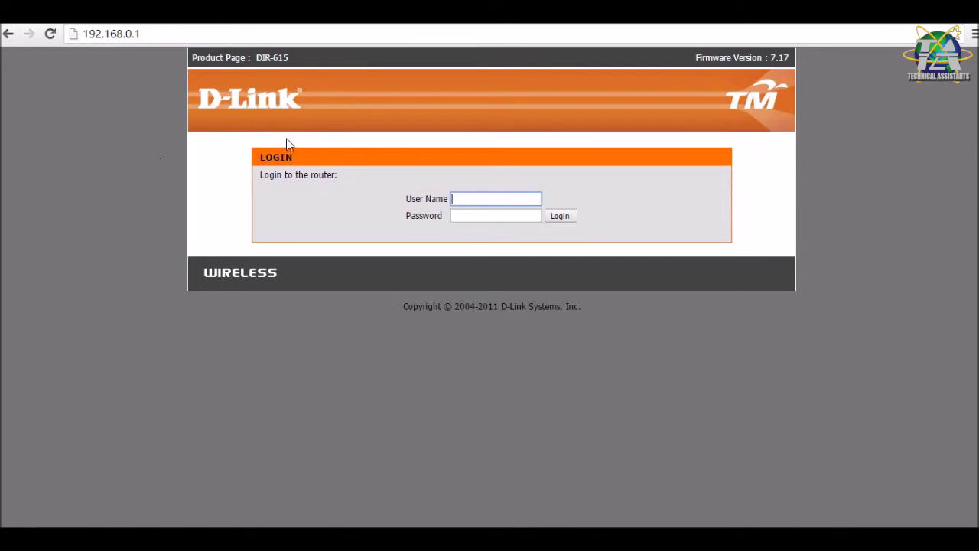
{"action": "type", "text": "admin"}
{"action": "key", "text": "Return"}
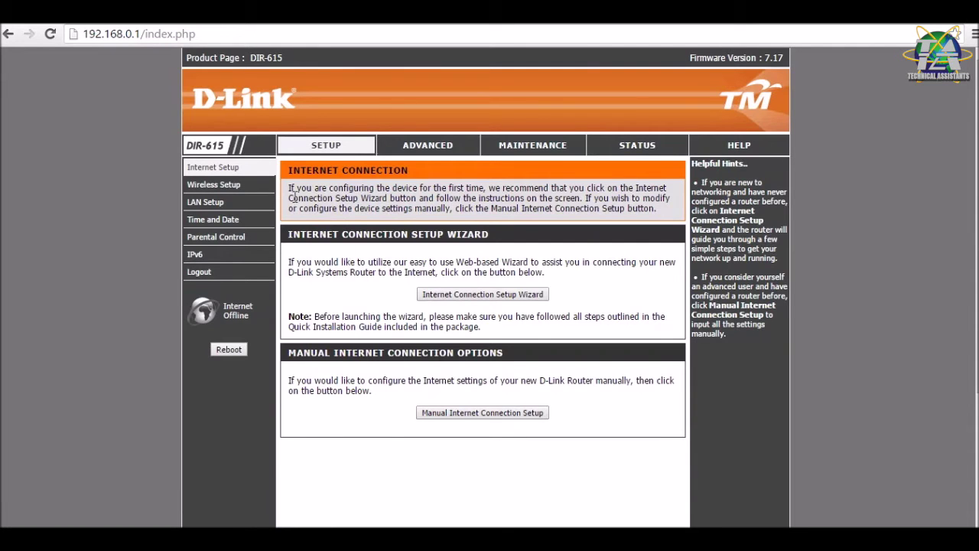
In Manual Wireless Connection Setup, enable Hidden Wireless for the Dlink network and save the settings.
{"action": "left_click", "coordinate": [267, 189]}
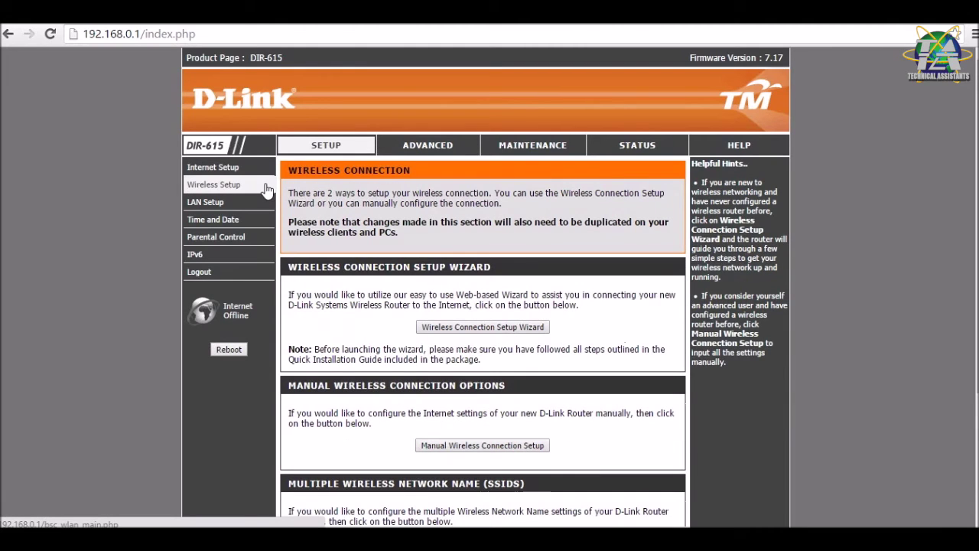
{"action": "scroll", "coordinate": [386, 260], "scroll_direction": "down", "scroll_amount": 3}
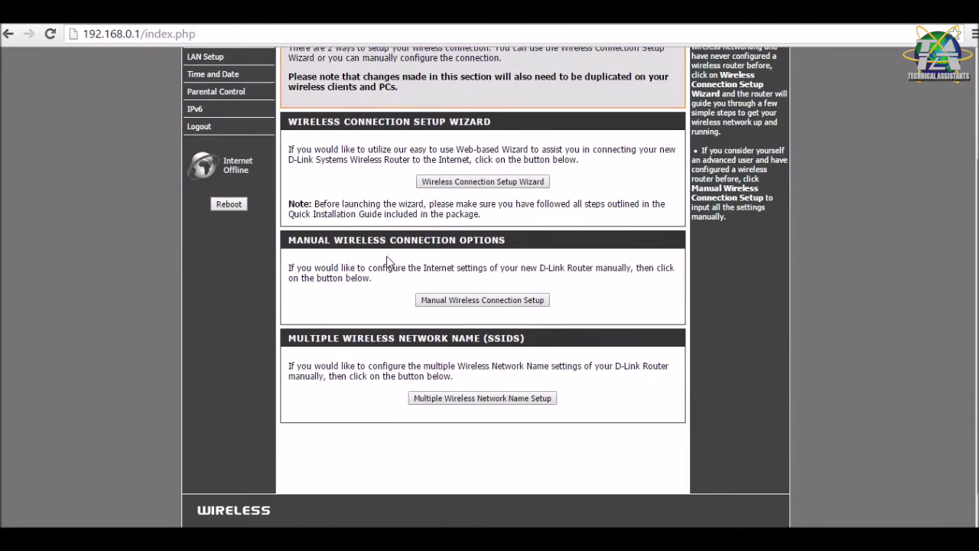
{"action": "left_click", "coordinate": [472, 303]}
{"action": "scroll", "coordinate": [506, 266], "scroll_direction": "down", "scroll_amount": 2}
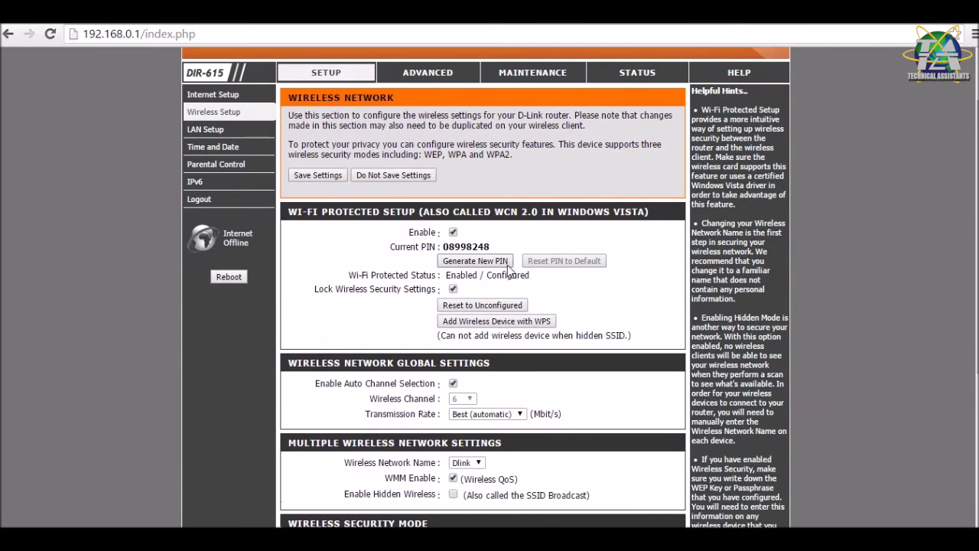
{"action": "scroll", "coordinate": [524, 263], "scroll_direction": "down", "scroll_amount": 1}
{"action": "left_click_drag", "start_coordinate": [343, 354], "coordinate": [435, 354]}
{"action": "left_click", "coordinate": [453, 349]}
{"action": "left_click", "coordinate": [465, 368]}
{"action": "scroll", "coordinate": [459, 375], "scroll_direction": "down", "scroll_amount": 3}
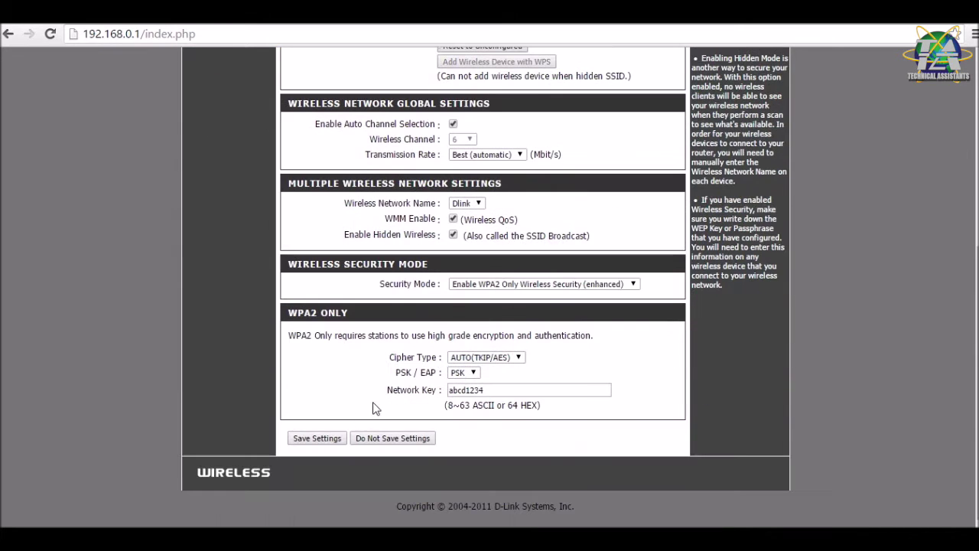
{"action": "left_click", "coordinate": [328, 443]}
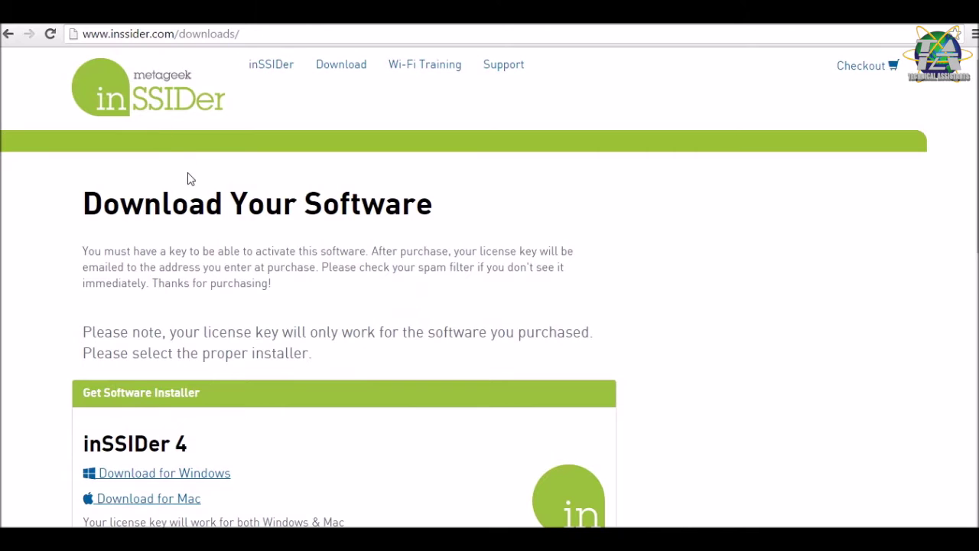
Scroll the inSSIDer downloads page to find the inSSIDer 4 installer for Windows.
{"action": "scroll", "coordinate": [377, 390], "scroll_direction": "down", "scroll_amount": 1}
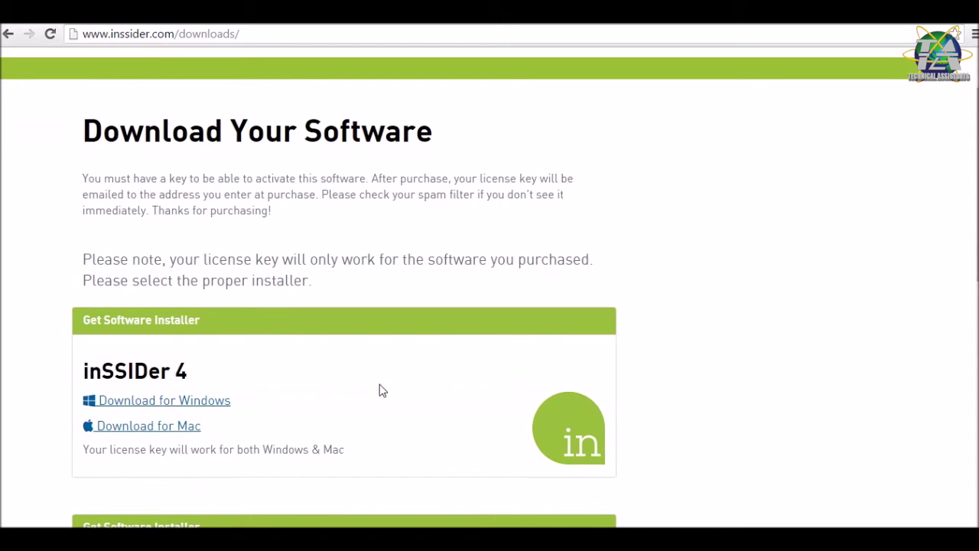
{"action": "scroll", "coordinate": [380, 390], "scroll_direction": "up", "scroll_amount": 1}
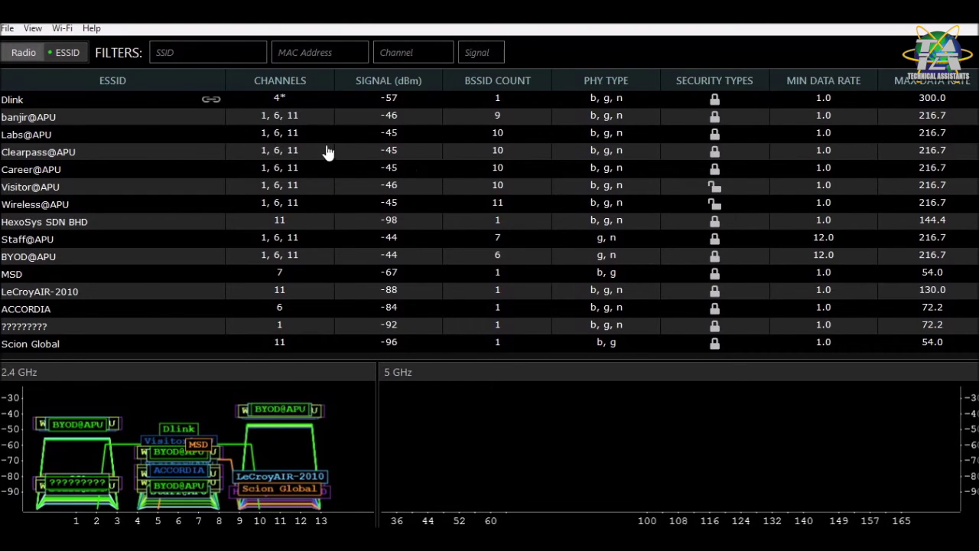
Select the Dlink network and its access point to show channel 4+8, WPA2-Personal, signal -57.
{"action": "left_click", "coordinate": [163, 103]}
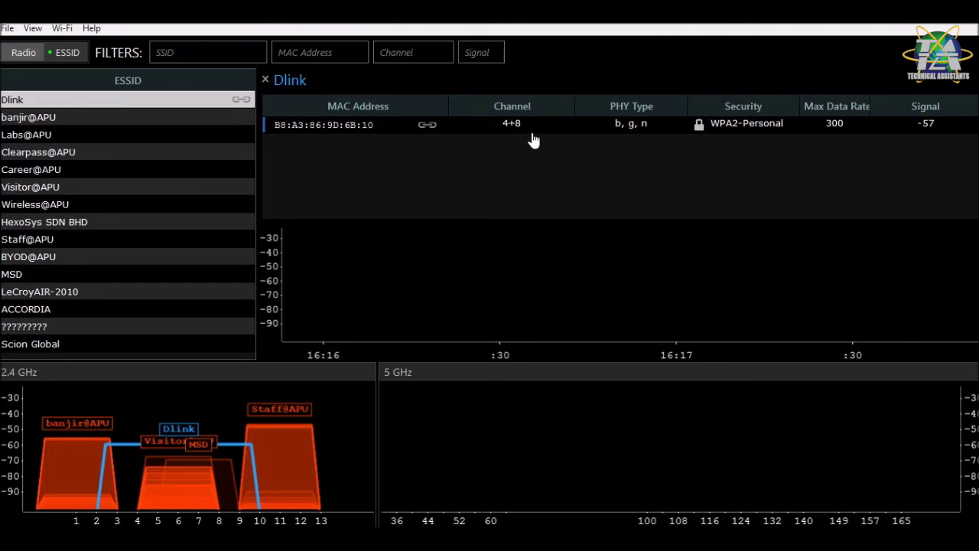
{"action": "left_click", "coordinate": [354, 132]}
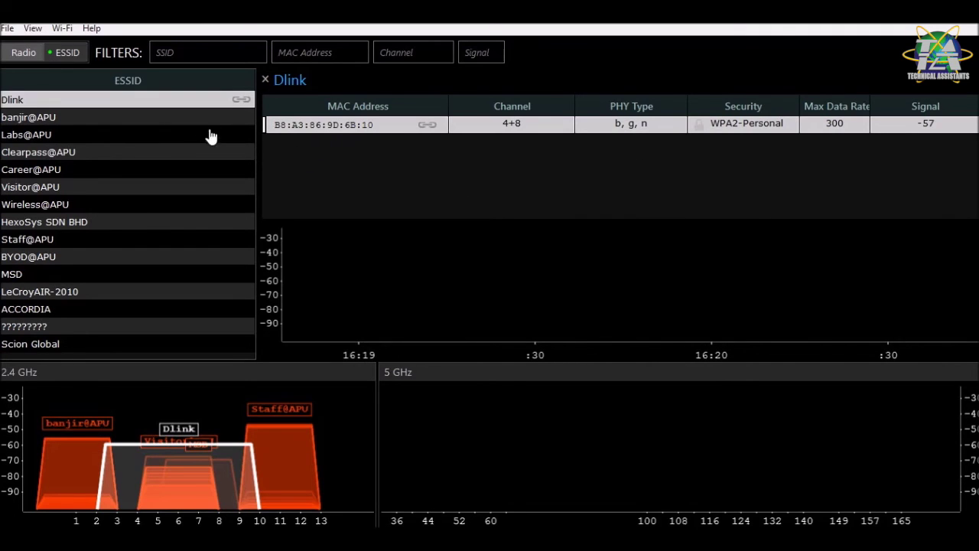
View Dlink's radio details showing recommended channel 11, and switch back to the router admin page.
{"action": "left_click", "coordinate": [24, 53]}
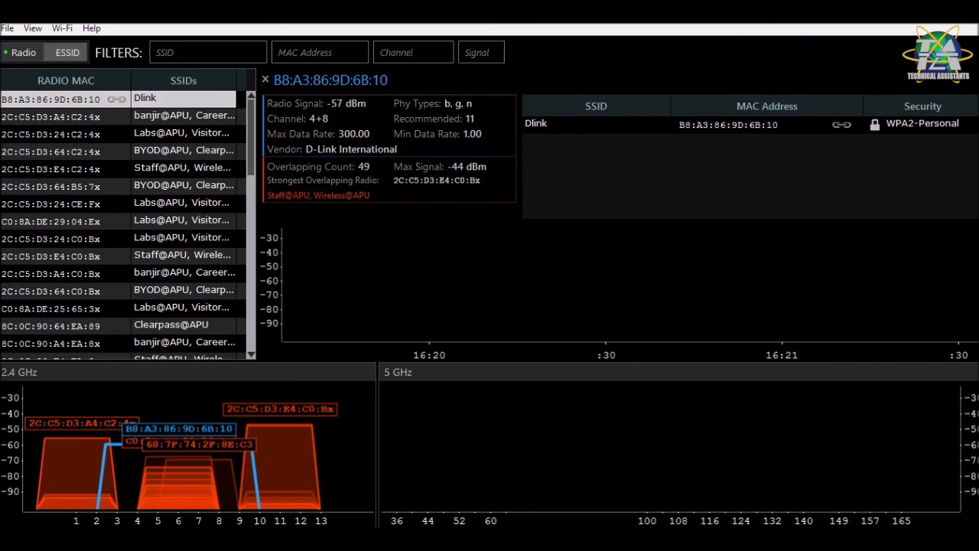
{"action": "key", "text": "alt+Tab"}
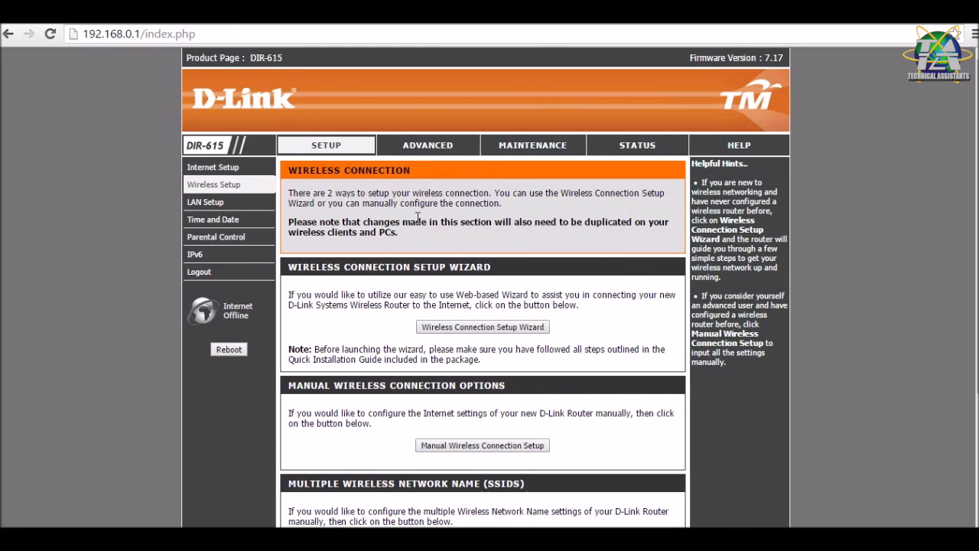
Disable Enable Auto Channel Selection, set Wireless Channel to 11, and save the wireless settings.
{"action": "left_click", "coordinate": [470, 447]}
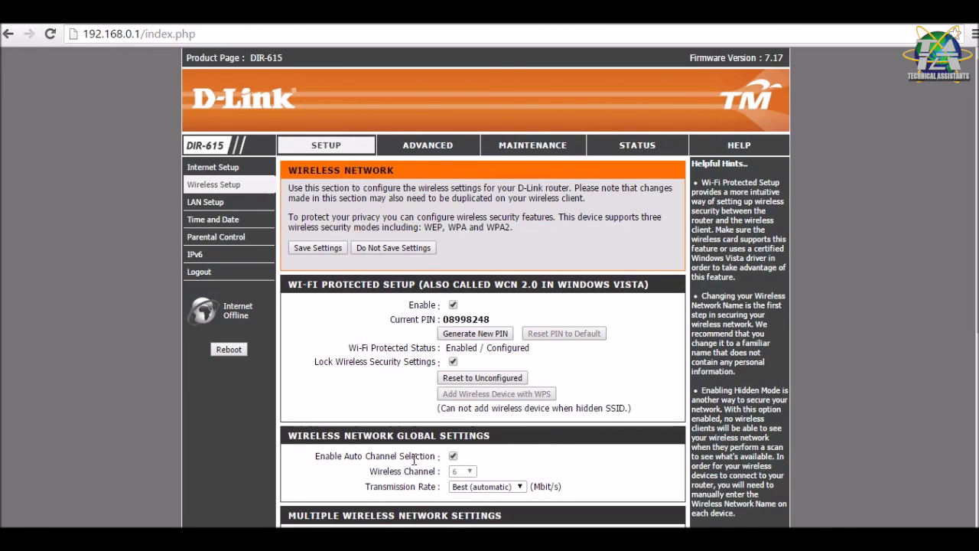
{"action": "left_click_drag", "start_coordinate": [321, 456], "coordinate": [433, 459]}
{"action": "left_click", "coordinate": [453, 456]}
{"action": "left_click", "coordinate": [501, 464]}
{"action": "scroll", "coordinate": [501, 465], "scroll_direction": "down", "scroll_amount": 1}
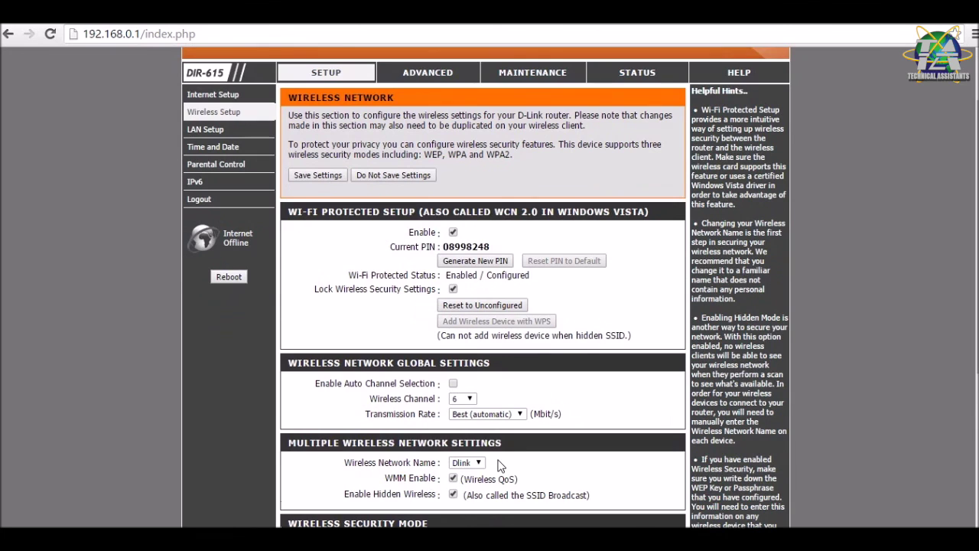
{"action": "left_click", "coordinate": [462, 399]}
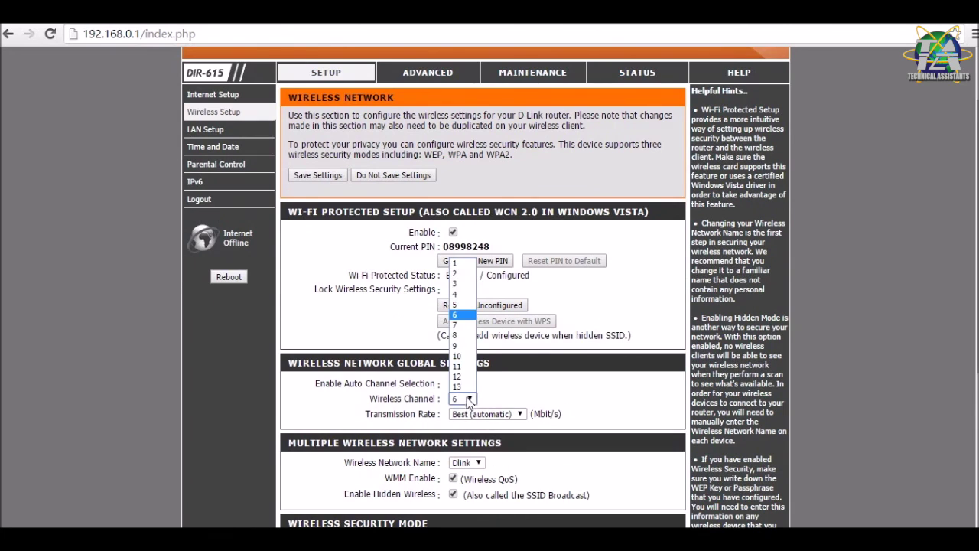
{"action": "left_click", "coordinate": [467, 370]}
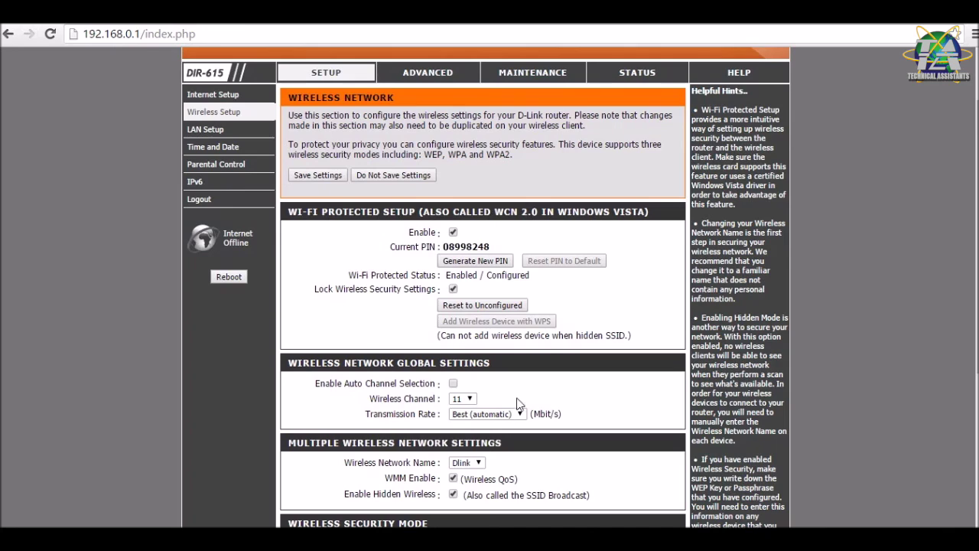
{"action": "scroll", "coordinate": [516, 403], "scroll_direction": "down", "scroll_amount": 3}
{"action": "left_click", "coordinate": [318, 480]}
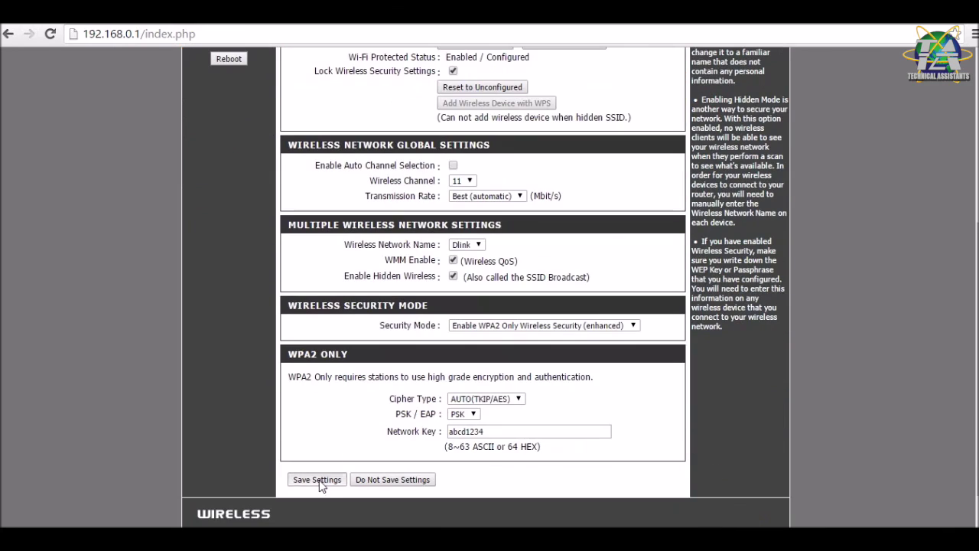